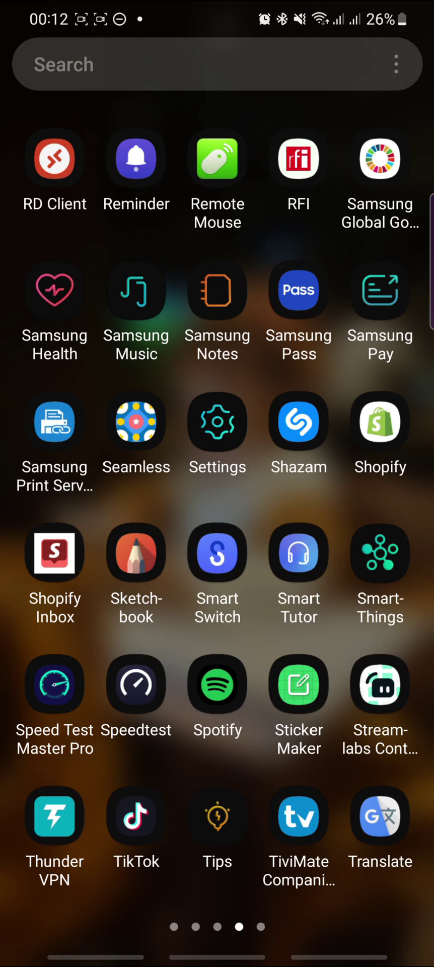
Go to Wi-Fi settings from quick settings and show the Wi-Fi page's options menu
{"action": "left_click_drag", "start_coordinate": [255, 159], "coordinate": [255, 504]}
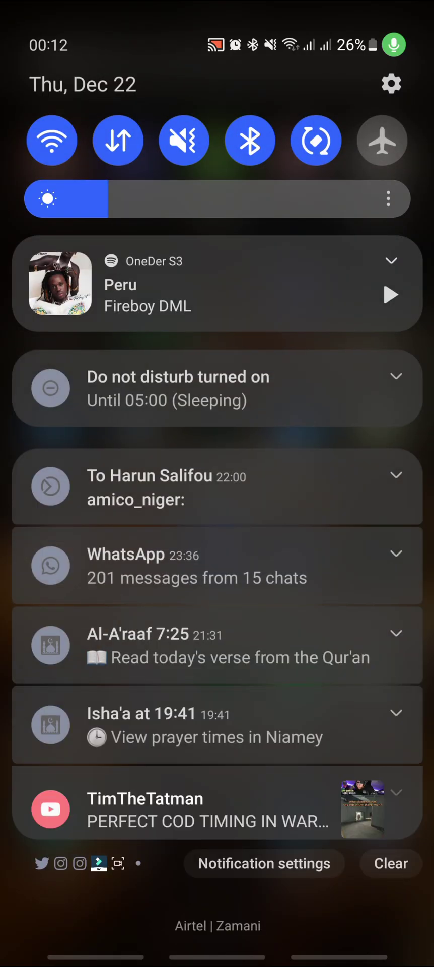
{"action": "left_click_drag", "start_coordinate": [218, 252], "coordinate": [217, 655]}
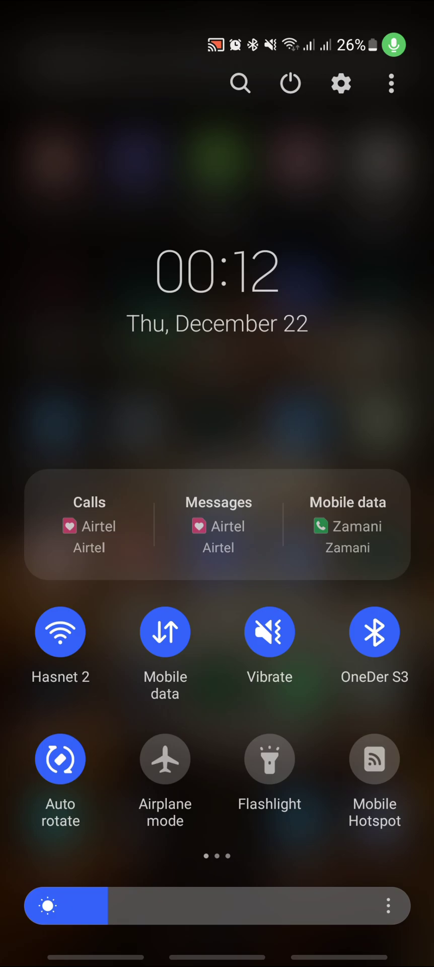
{"action": "left_click", "coordinate": [78, 629]}
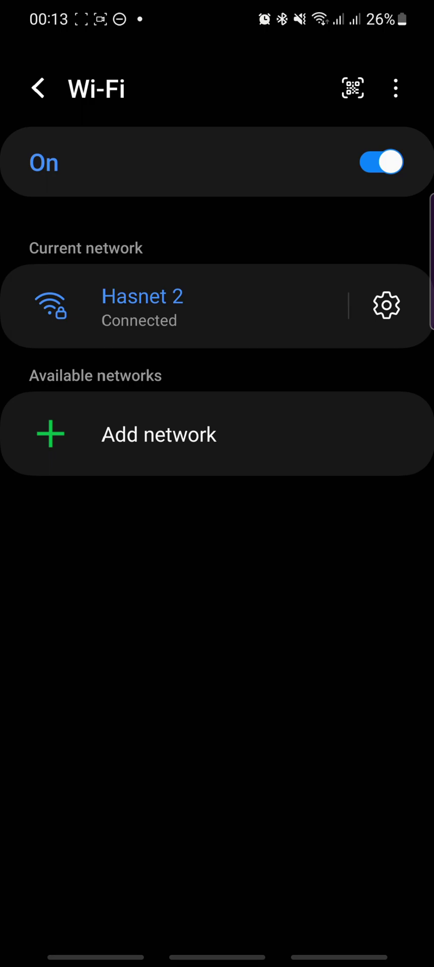
{"action": "left_click_drag", "start_coordinate": [401, 104], "coordinate": [277, 83]}
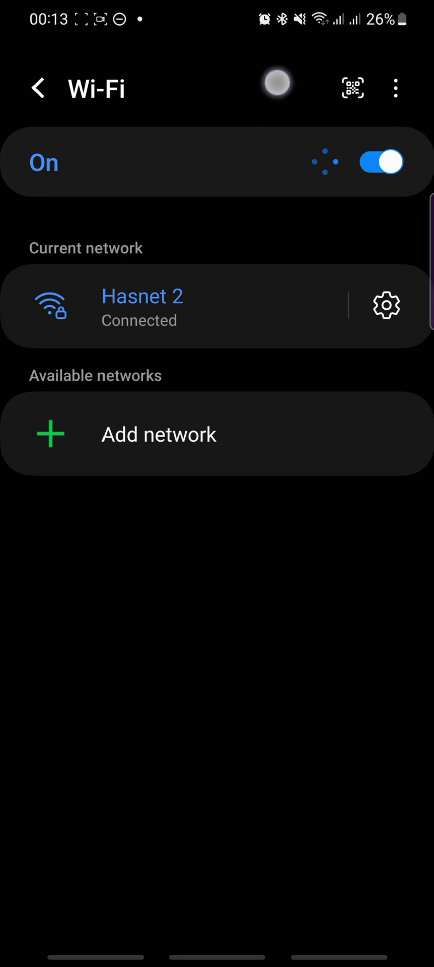
{"action": "left_click", "coordinate": [396, 89]}
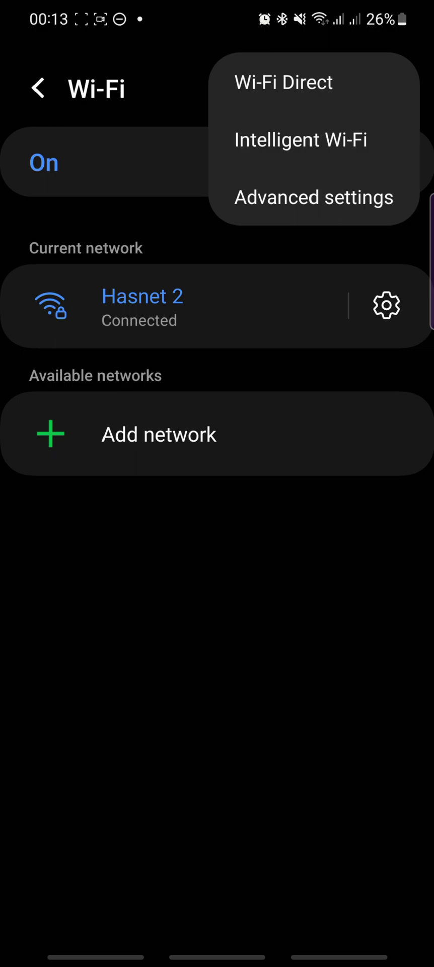
In Intelligent Wi-Fi, turn the existing Wi-Fi developer options off
{"action": "left_click", "coordinate": [345, 146]}
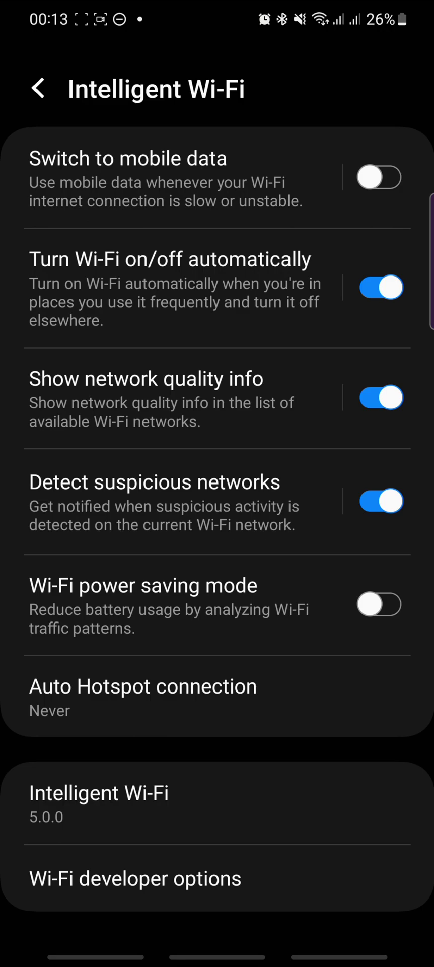
{"action": "left_click", "coordinate": [242, 880]}
{"action": "left_click", "coordinate": [393, 164]}
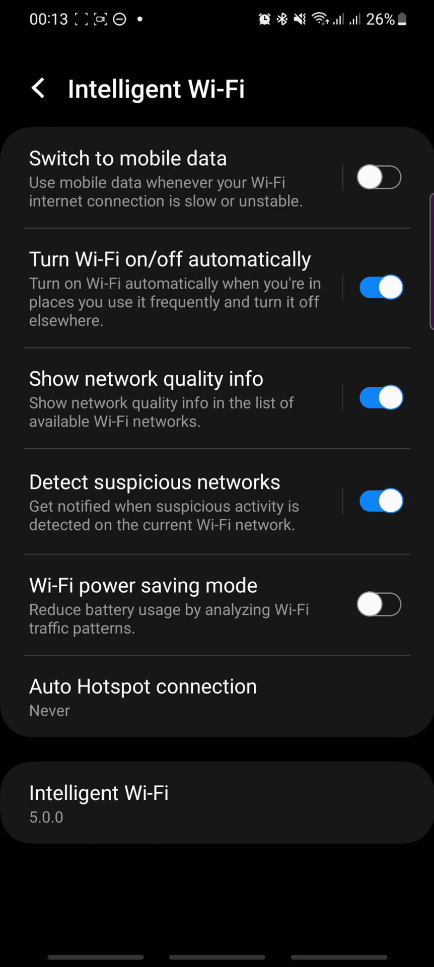
{"action": "left_click", "coordinate": [129, 65]}
{"action": "left_click", "coordinate": [55, 756]}
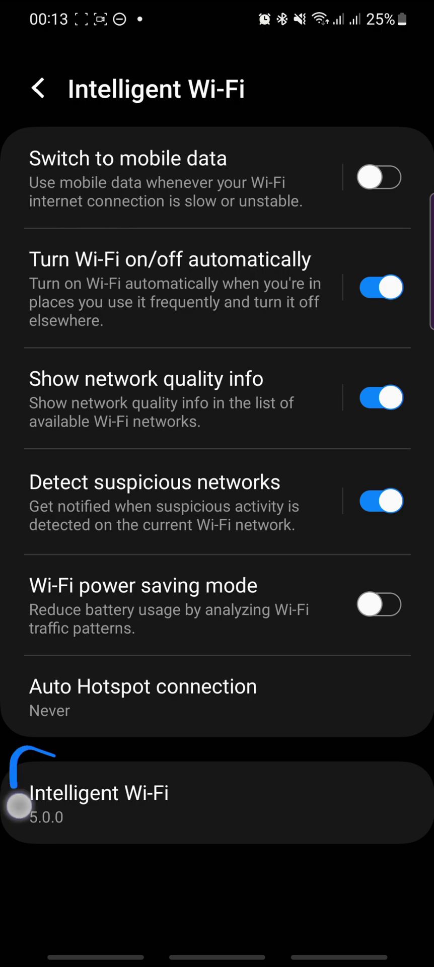
{"action": "left_click_drag", "start_coordinate": [54, 757], "coordinate": [23, 750]}
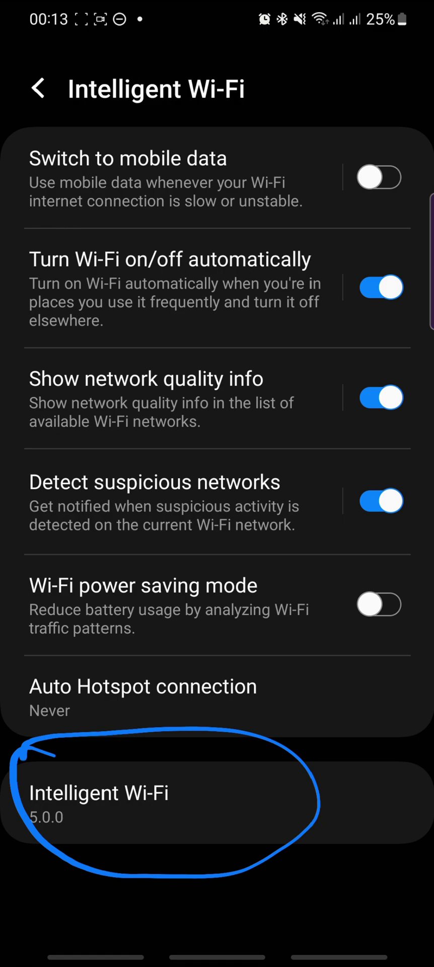
Tap the Intelligent Wi-Fi 5.0.0 version row repeatedly until Wi-Fi developer options unlock
{"action": "left_click", "coordinate": [157, 52]}
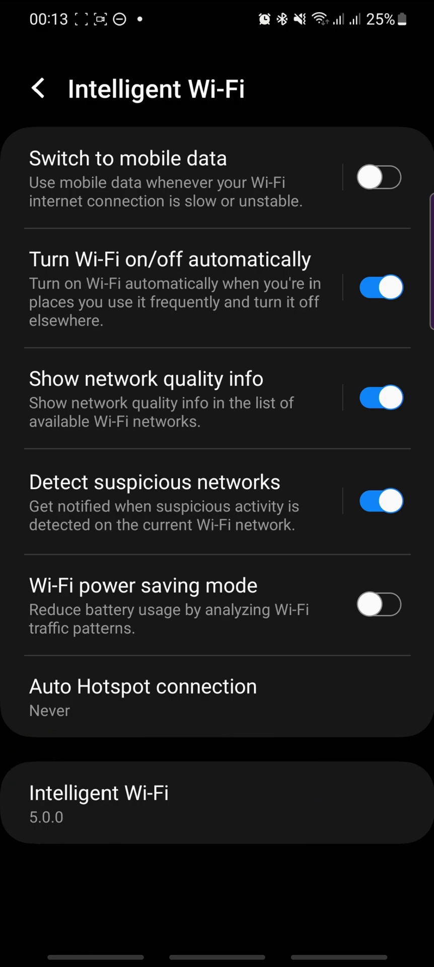
{"action": "left_click", "coordinate": [190, 793]}
{"action": "left_click", "coordinate": [83, 795]}
{"action": "left_click", "coordinate": [207, 792]}
{"action": "left_click", "coordinate": [83, 799]}
{"action": "left_click", "coordinate": [201, 794]}
{"action": "left_click", "coordinate": [201, 794]}
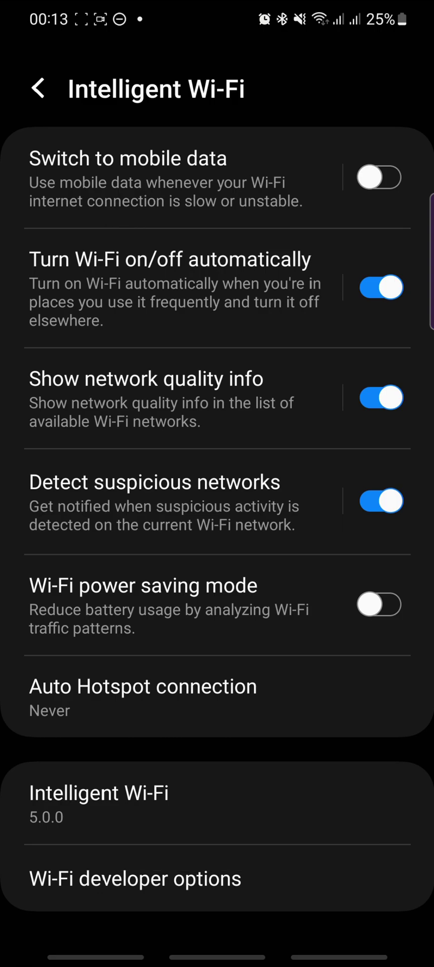
Show Wi-Fi developer options > Nearby Wi-Fi information, listing Hasnet 2 at -34 RSSI on 2.4G
{"action": "left_click", "coordinate": [229, 878]}
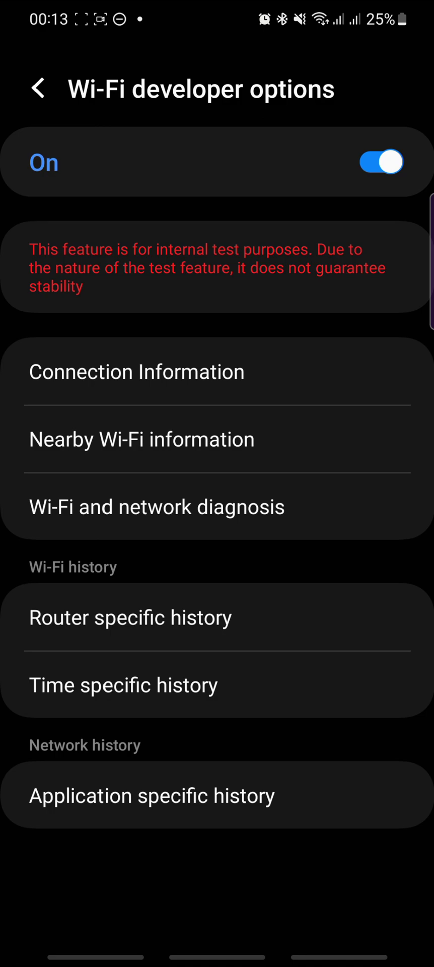
{"action": "left_click", "coordinate": [168, 59]}
{"action": "left_click_drag", "start_coordinate": [61, 397], "coordinate": [281, 440]}
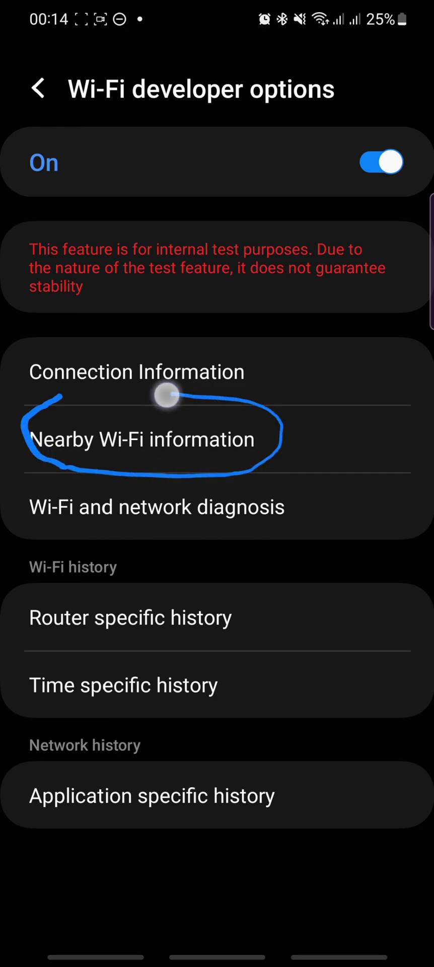
{"action": "left_click_drag", "start_coordinate": [281, 440], "coordinate": [63, 395]}
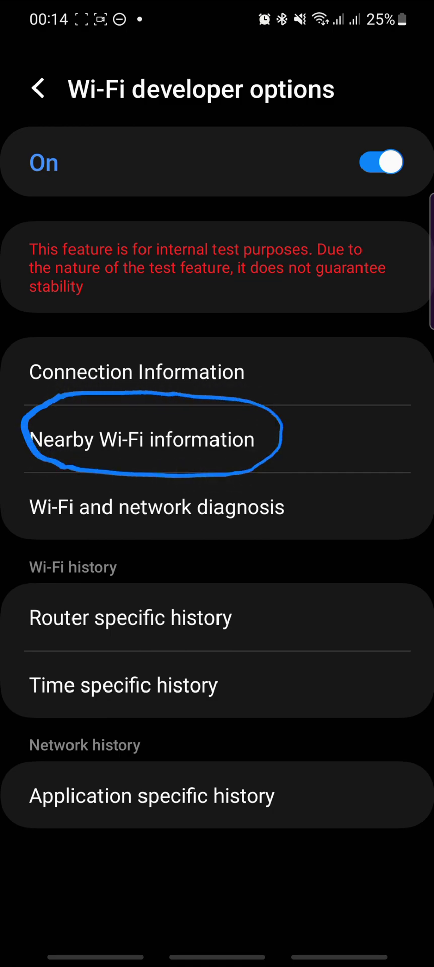
{"action": "left_click", "coordinate": [199, 427]}
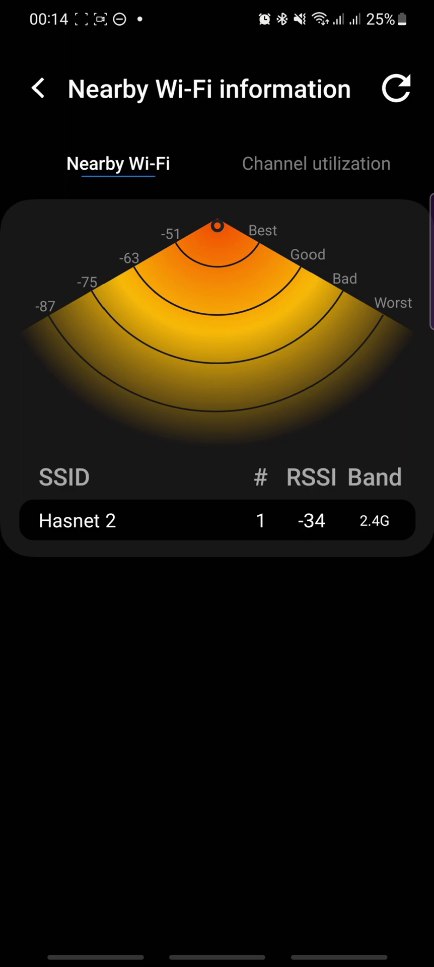
{"action": "left_click", "coordinate": [173, 70]}
{"action": "mouse_move", "coordinate": [259, 153]}
{"action": "left_mouse_down"}
{"action": "mouse_move", "coordinate": [223, 184]}
{"action": "mouse_move", "coordinate": [398, 199]}
{"action": "mouse_move", "coordinate": [262, 155]}
{"action": "mouse_move", "coordinate": [217, 169]}
{"action": "left_mouse_up"}
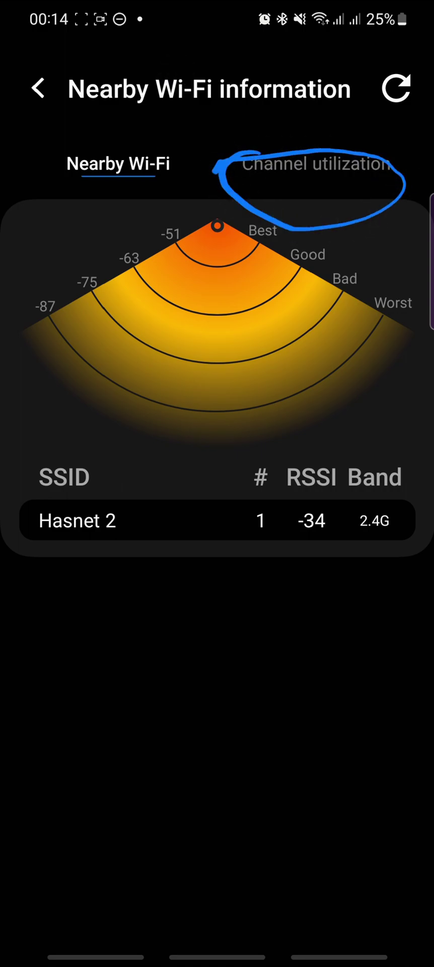
Show Channel utilization's best channel recommendation: 36, 40, 44, 48 for 5GHz
{"action": "left_click", "coordinate": [317, 164]}
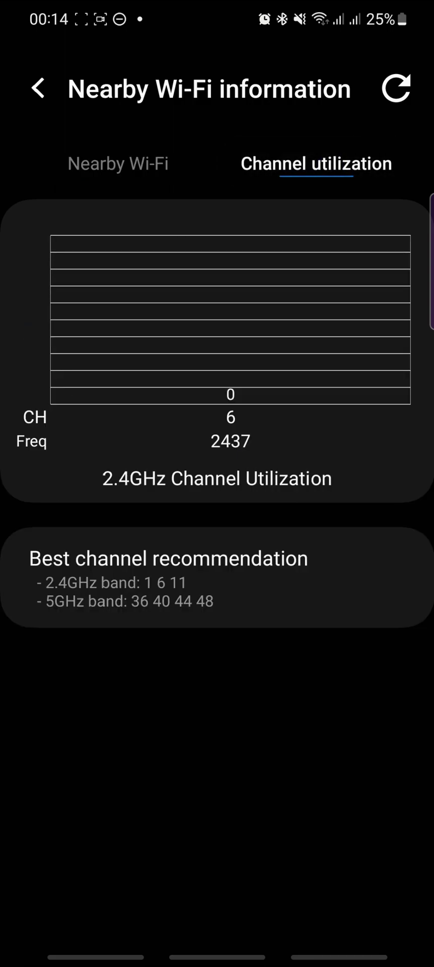
{"action": "left_click", "coordinate": [174, 71]}
{"action": "left_click_drag", "start_coordinate": [70, 538], "coordinate": [41, 556]}
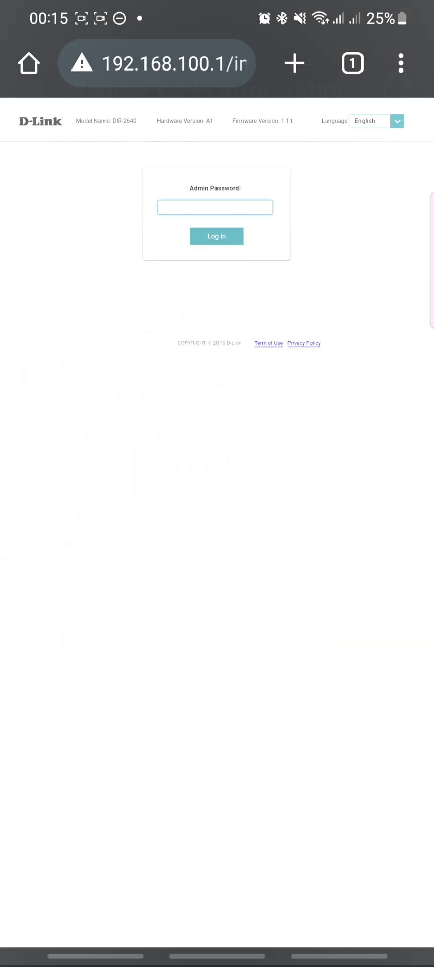
{"action": "left_click", "coordinate": [177, 207]}
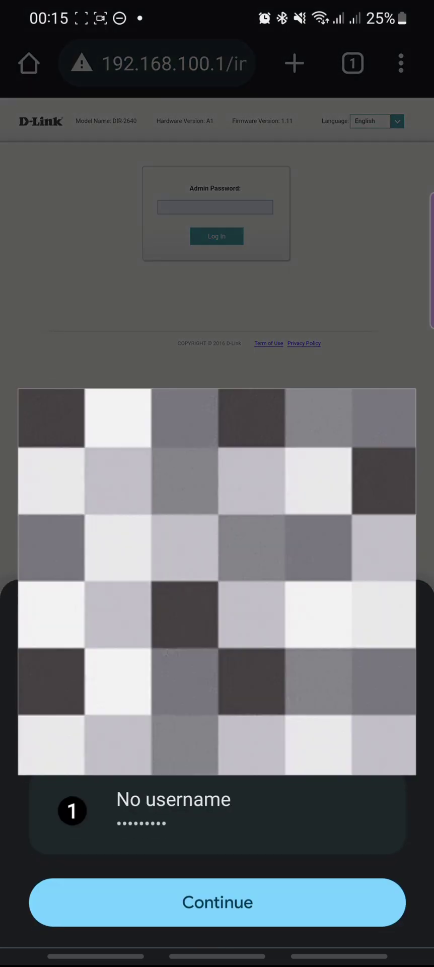
Sign in to the D-Link router with the saved admin password and go to Settings > Wireless
{"action": "left_click", "coordinate": [279, 803]}
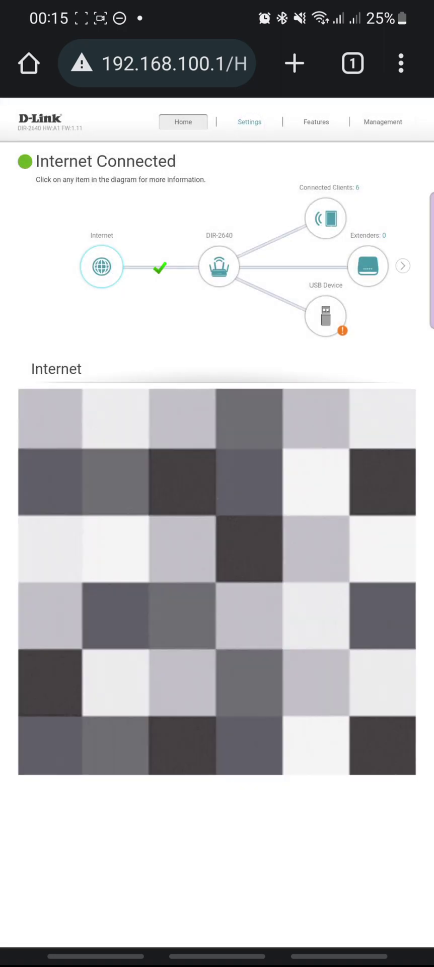
{"action": "left_click", "coordinate": [252, 124]}
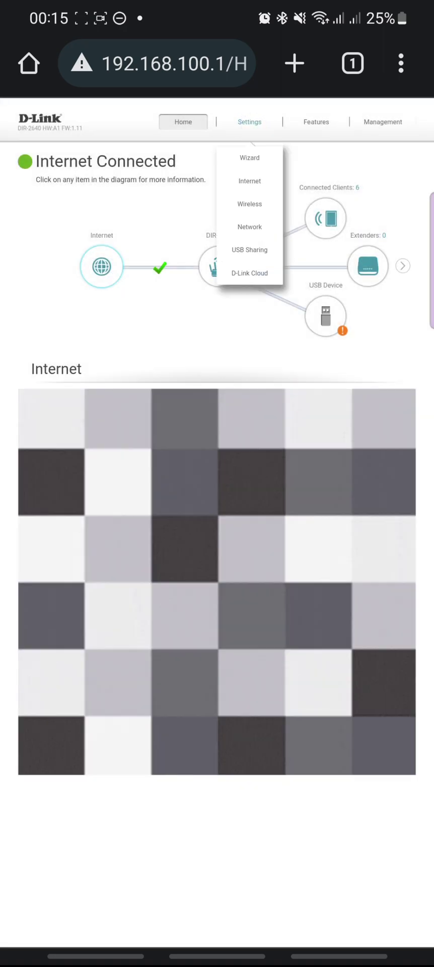
{"action": "left_click", "coordinate": [253, 256]}
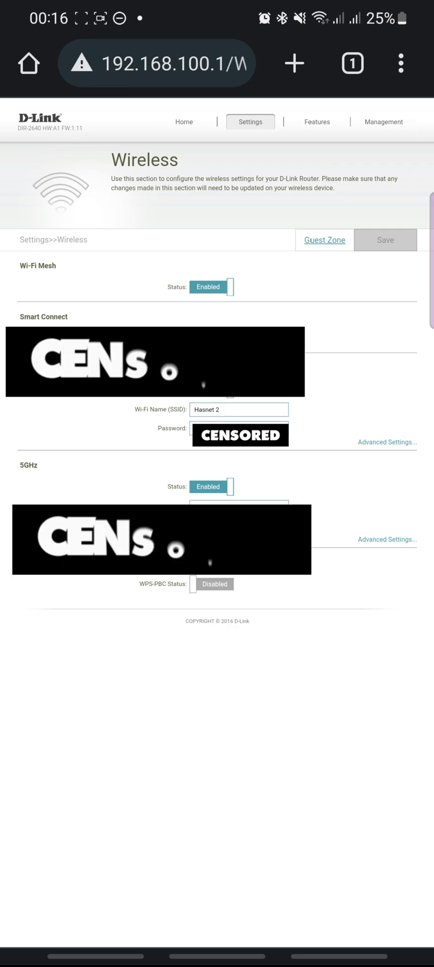
Zoom in and expand the 5GHz Advanced Settings, showing the Wi-Fi Channel set to Auto
{"action": "double_click", "coordinate": [393, 529]}
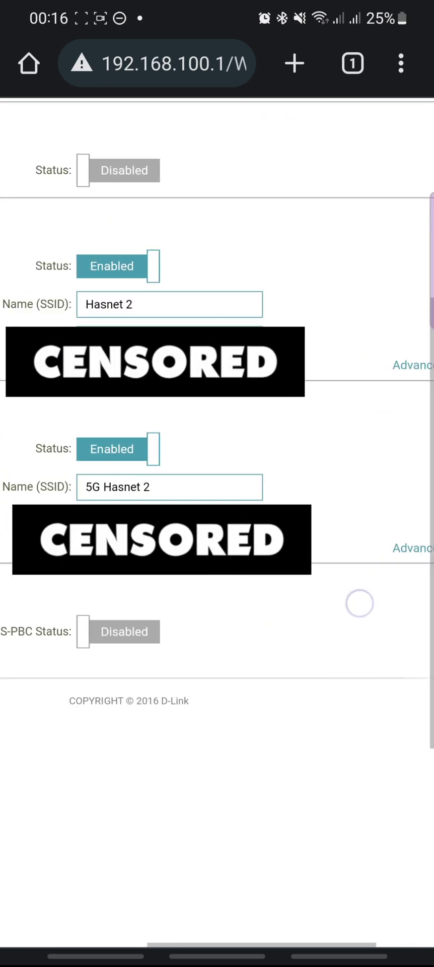
{"action": "left_click_drag", "start_coordinate": [292, 629], "coordinate": [327, 633]}
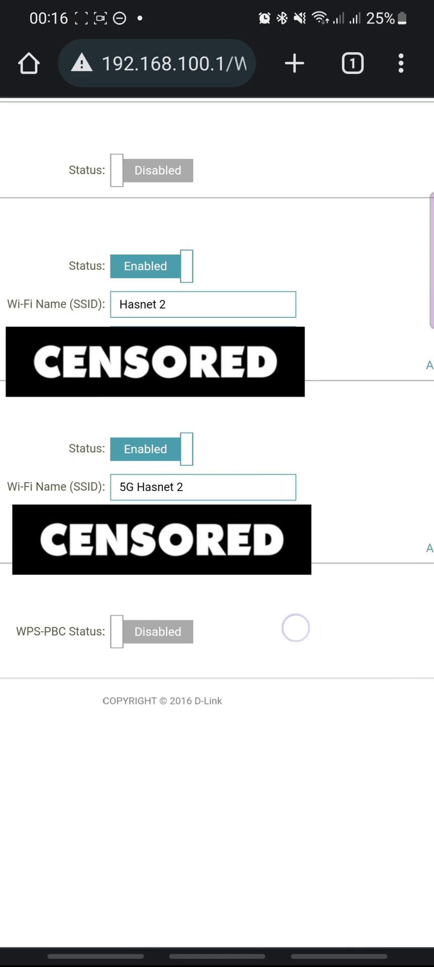
{"action": "left_click_drag", "start_coordinate": [296, 628], "coordinate": [316, 629]}
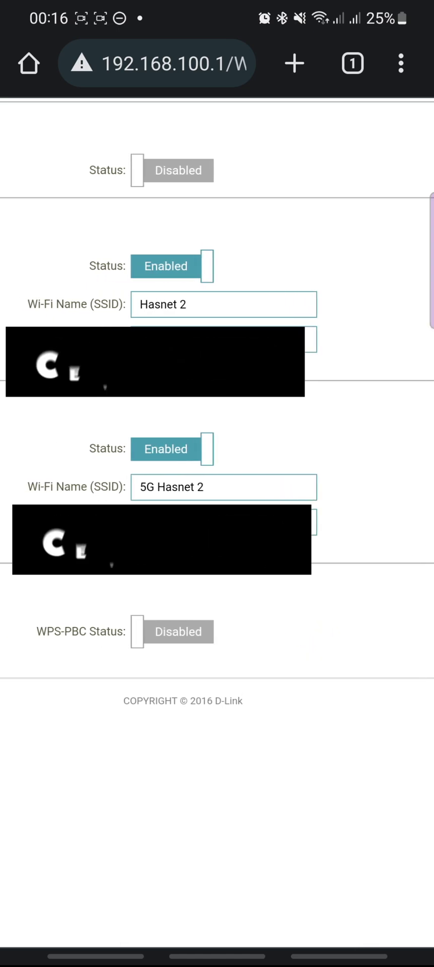
{"action": "left_click_drag", "start_coordinate": [335, 649], "coordinate": [211, 645]}
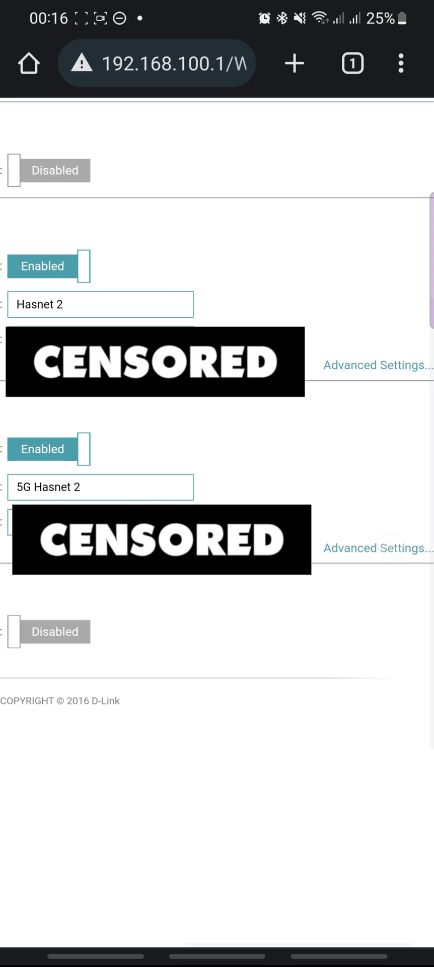
{"action": "left_click", "coordinate": [383, 548]}
{"action": "left_click_drag", "start_coordinate": [286, 691], "coordinate": [402, 693]}
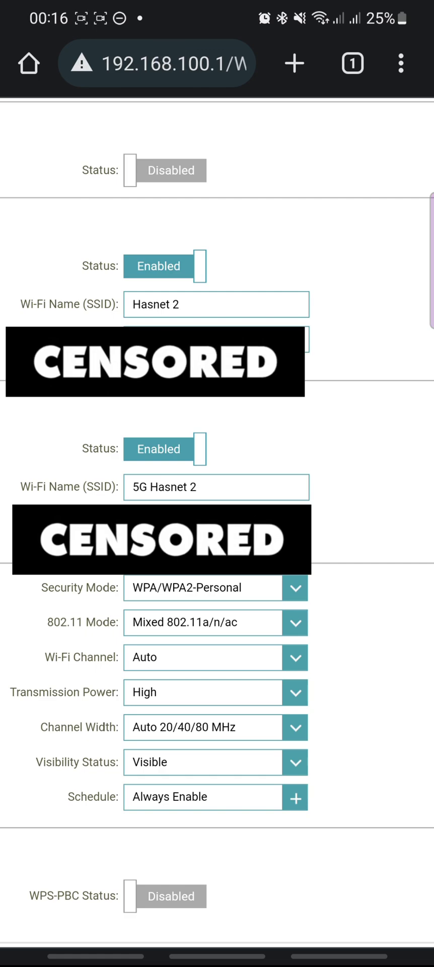
{"action": "mouse_move", "coordinate": [45, 642]}
{"action": "left_mouse_down"}
{"action": "mouse_move", "coordinate": [199, 685]}
{"action": "mouse_move", "coordinate": [336, 658]}
{"action": "mouse_move", "coordinate": [63, 636]}
{"action": "left_mouse_up"}
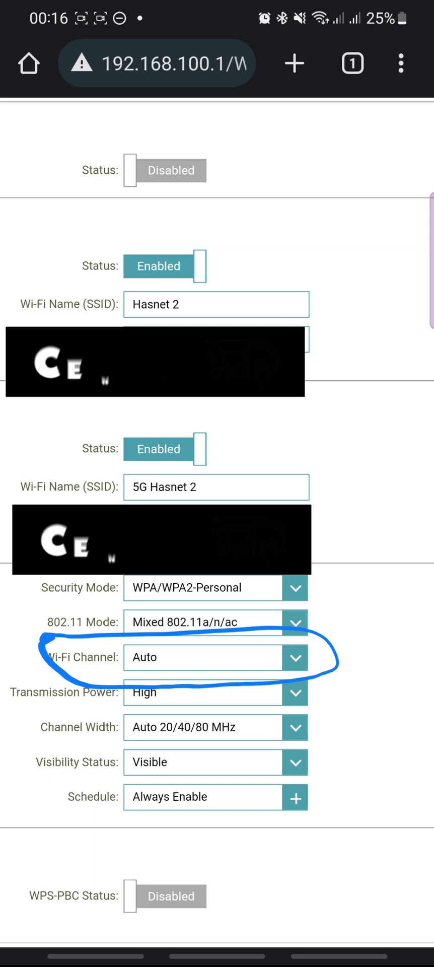
{"action": "left_click_drag", "start_coordinate": [272, 18], "coordinate": [272, 453]}
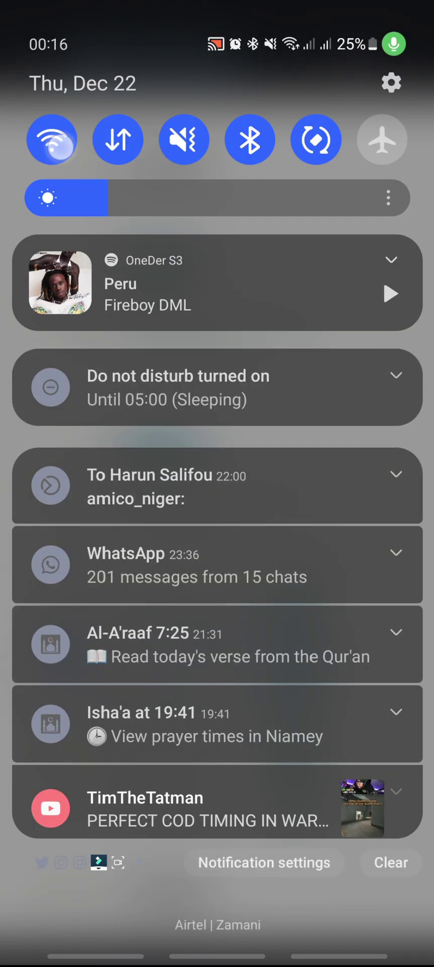
{"action": "left_click", "coordinate": [57, 143]}
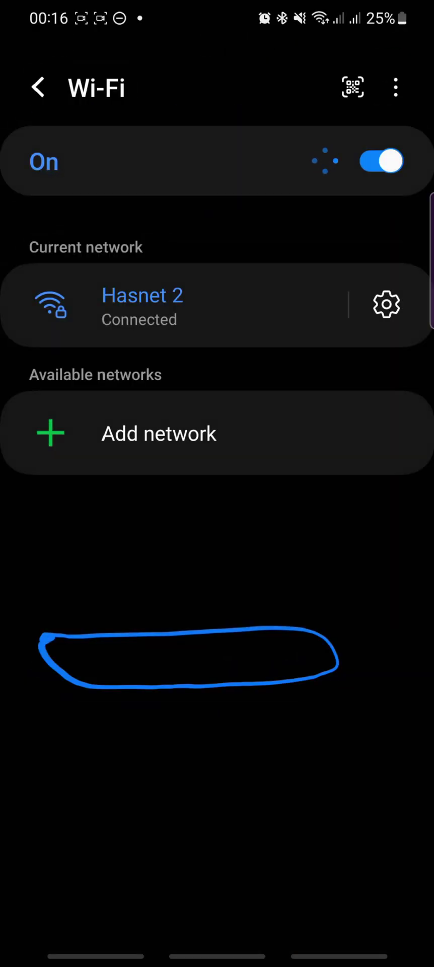
{"action": "left_click_drag", "start_coordinate": [95, 952], "coordinate": [95, 804]}
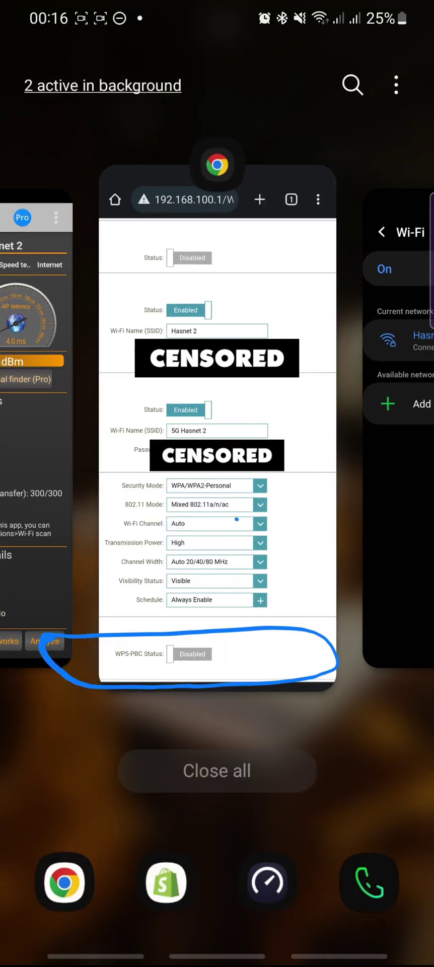
{"action": "left_click", "coordinate": [217, 428]}
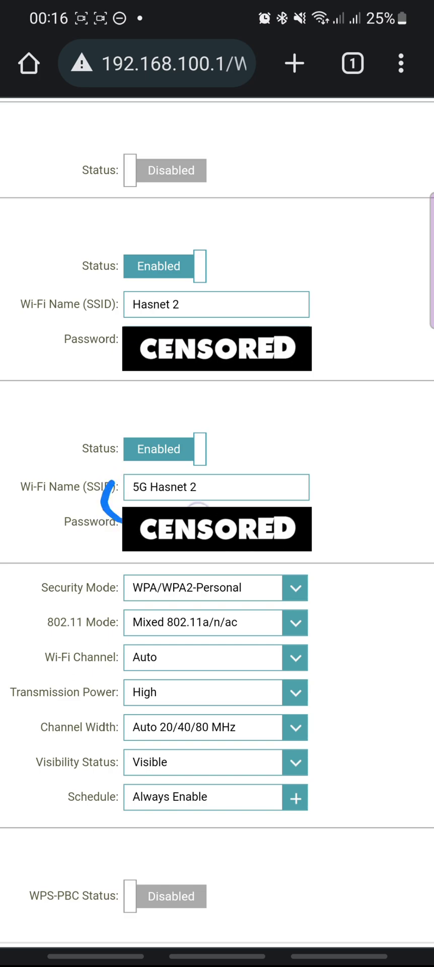
Set the 5GHz Wi-Fi channel from Auto to 36 and save the wireless settings
{"action": "mouse_move", "coordinate": [115, 482]}
{"action": "left_mouse_down"}
{"action": "mouse_move", "coordinate": [150, 458]}
{"action": "mouse_move", "coordinate": [93, 492]}
{"action": "left_mouse_up"}
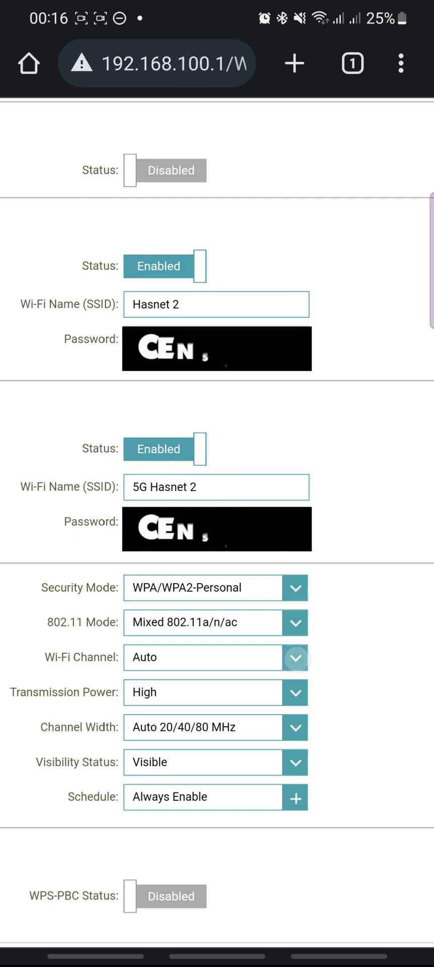
{"action": "left_click", "coordinate": [296, 658]}
{"action": "left_click", "coordinate": [209, 712]}
{"action": "scroll", "coordinate": [217, 503], "scroll_direction": "up", "scroll_amount": 10}
{"action": "scroll", "coordinate": [217, 504], "scroll_direction": "right", "scroll_amount": 3}
{"action": "left_click", "coordinate": [342, 367]}
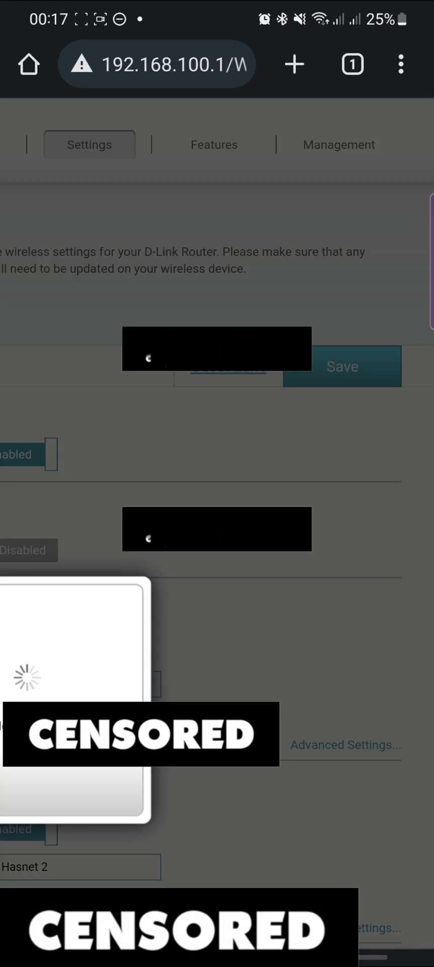
{"action": "left_click_drag", "start_coordinate": [222, 695], "coordinate": [364, 691]}
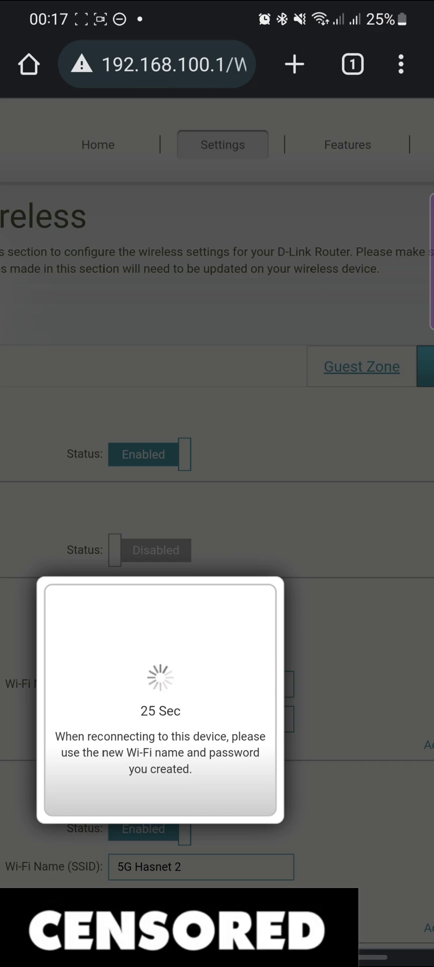
{"action": "left_click_drag", "start_coordinate": [217, 5], "coordinate": [218, 504]}
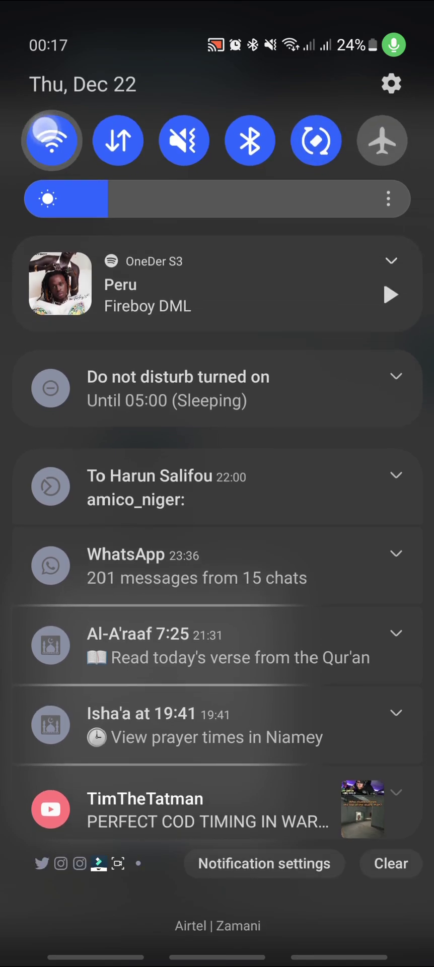
Check Wi-Fi settings to confirm the phone is connected to 5G Hasnet 2
{"action": "left_click", "coordinate": [47, 127]}
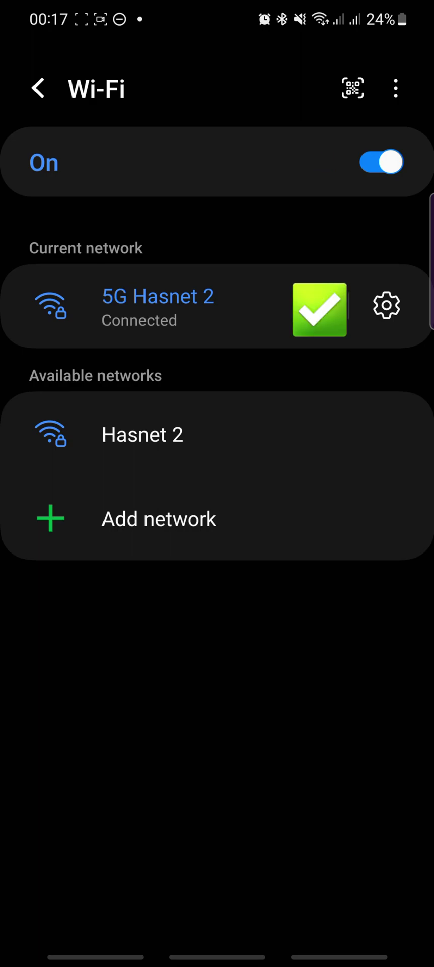